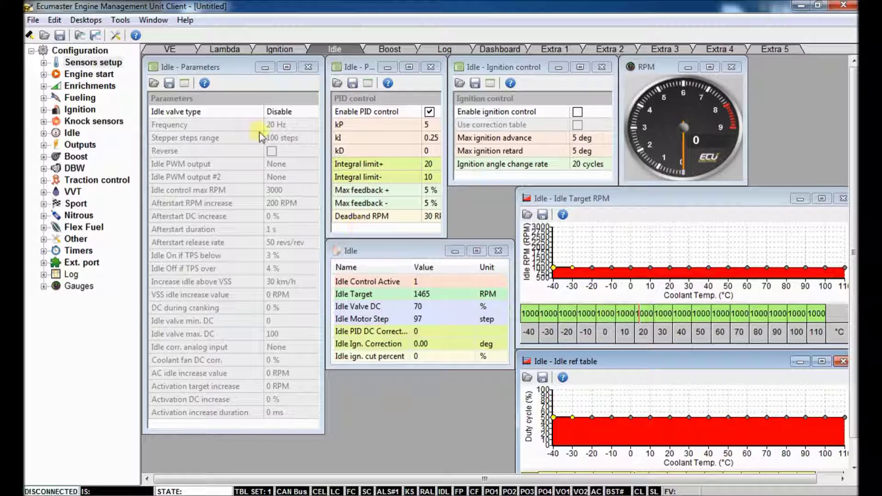
Step: Cycle through the Ignition, Lambda and Idle workspaces, then settle on the empty Dashboard
click(276, 46)
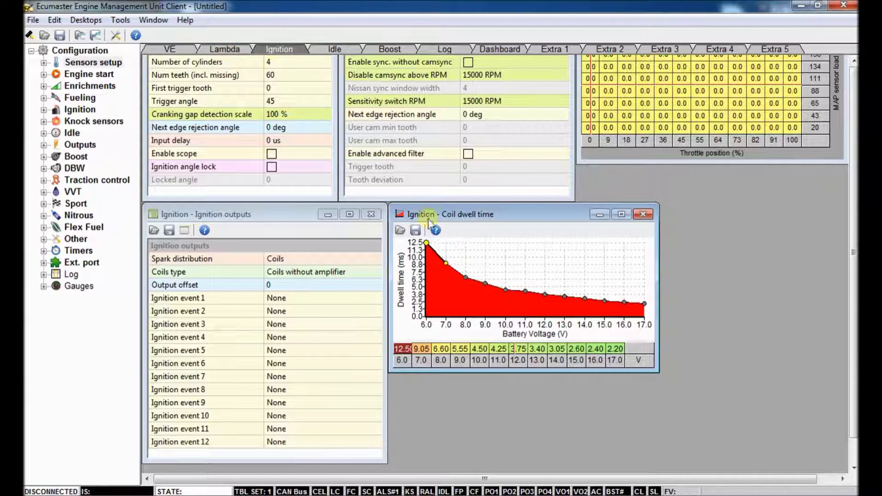
click(225, 49)
click(332, 47)
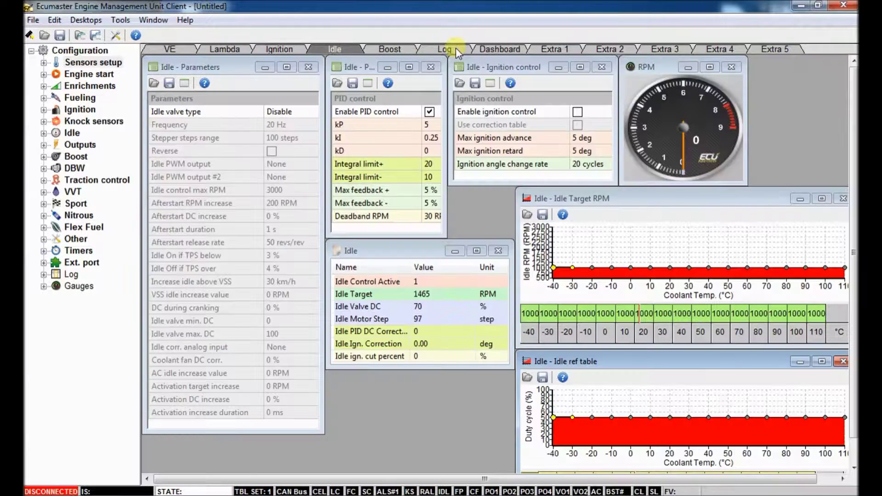
click(507, 47)
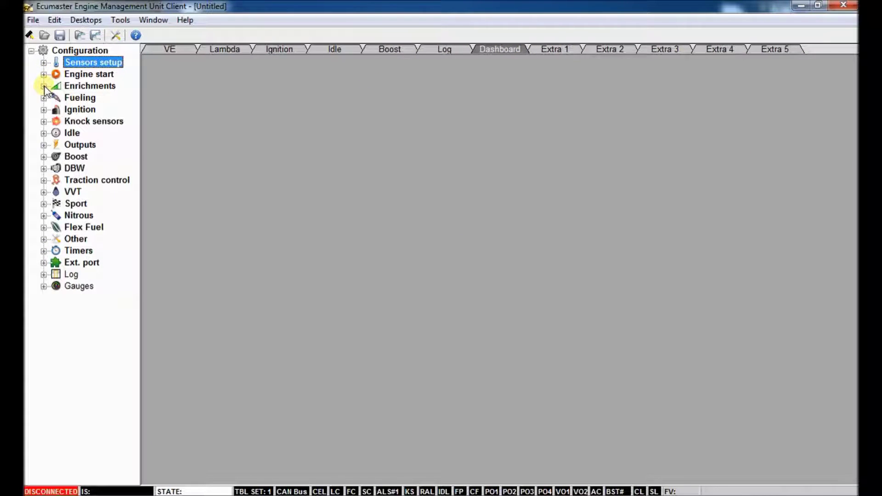
Step: Open Fueling's Fuel cut parameters and check the 250 kPa cut pressure and RPM limit
click(44, 97)
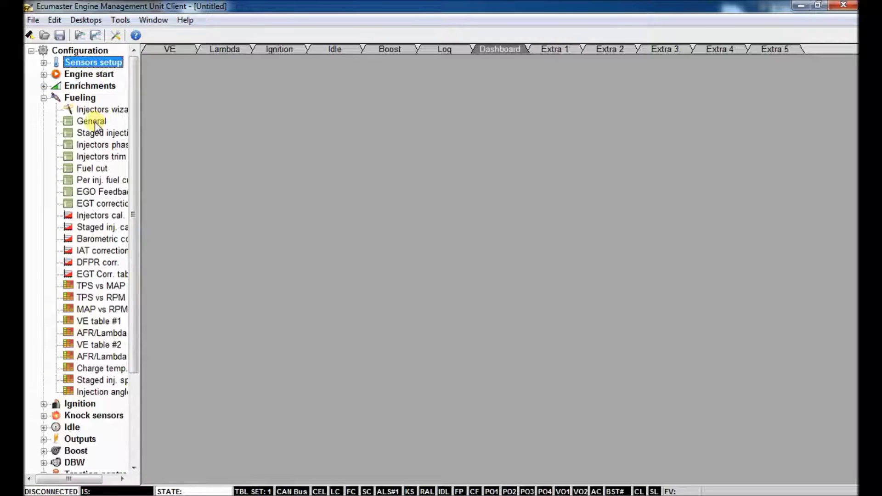
double_click(92, 168)
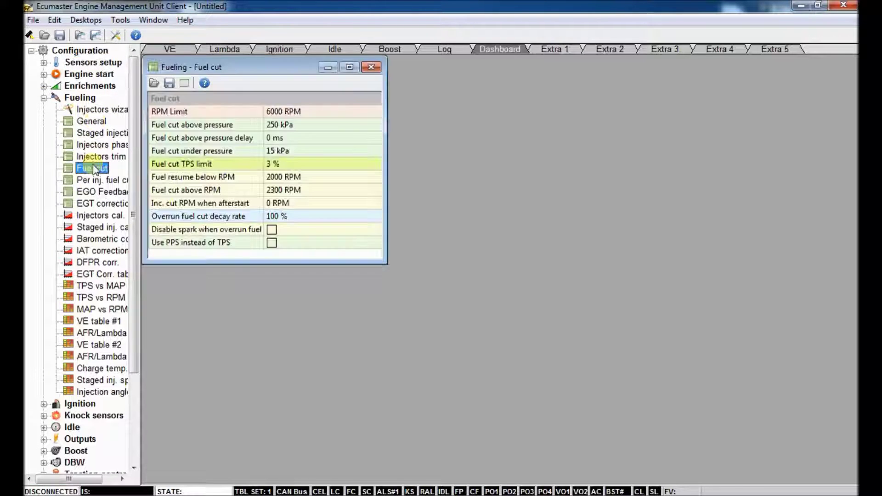
click(299, 125)
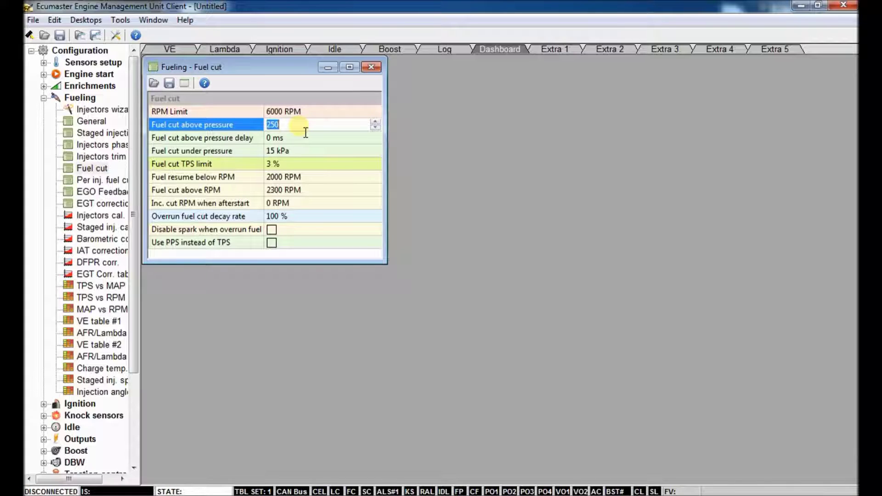
click(322, 126)
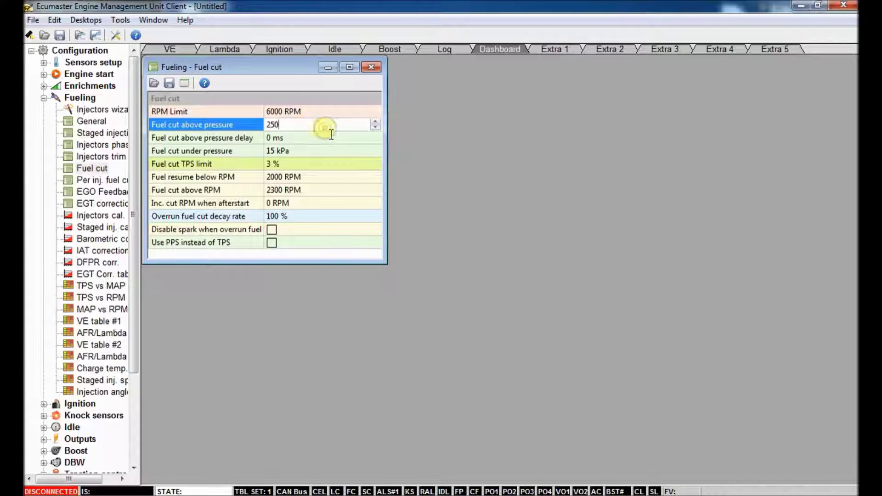
click(322, 115)
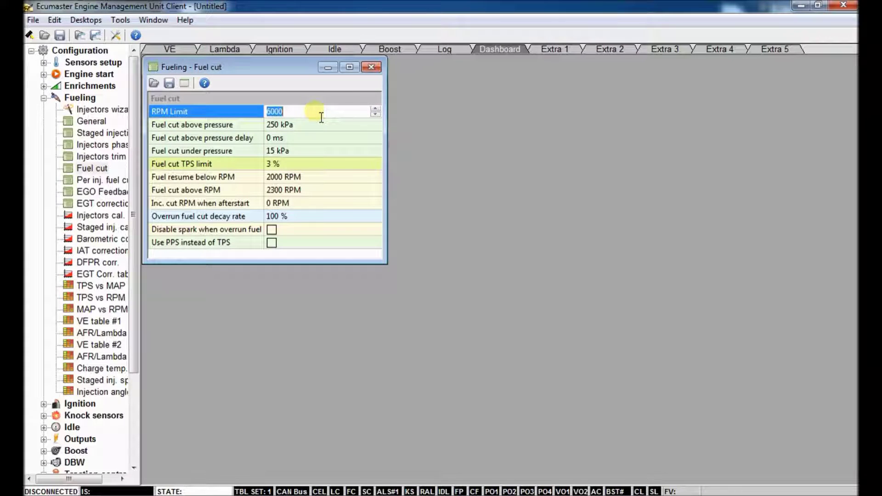
Step: Review the pressure delay and under-pressure values, leaving the 6000 RPM limit, then close Fuel cut
click(307, 138)
click(307, 151)
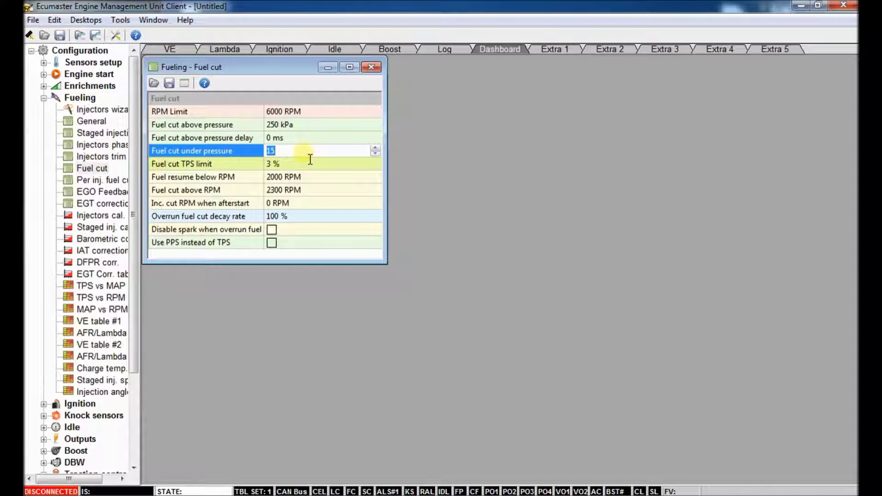
click(311, 125)
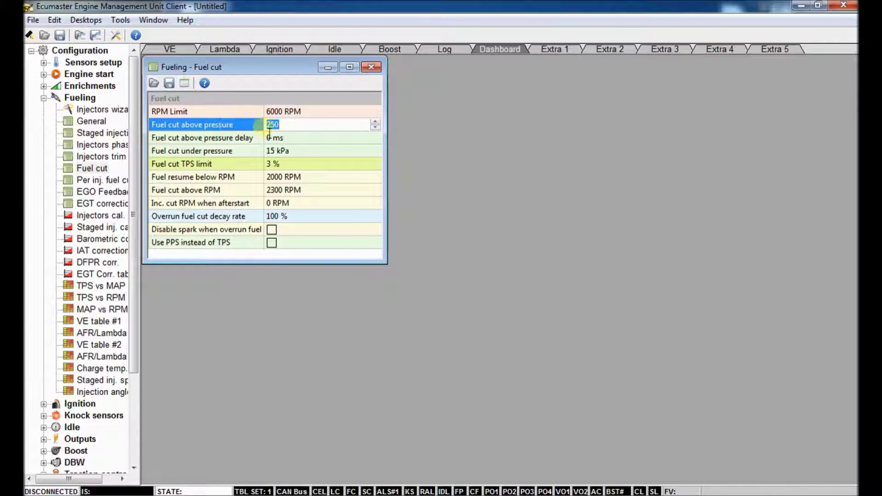
click(302, 112)
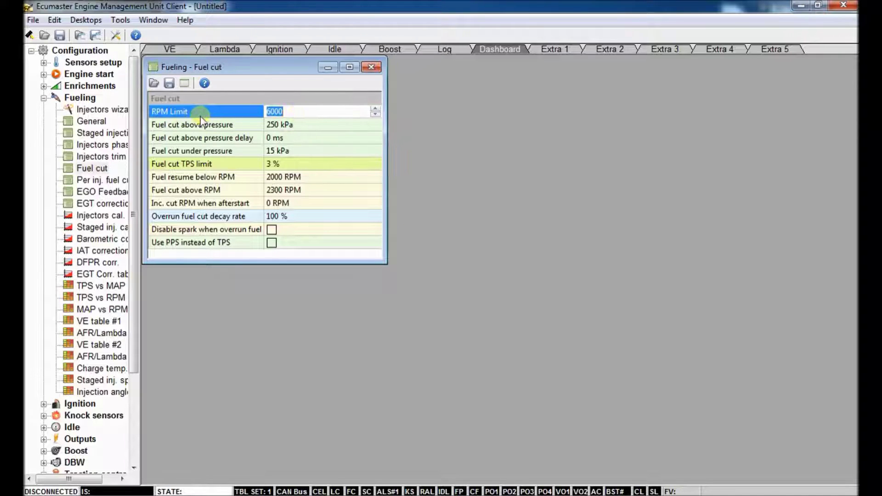
click(370, 67)
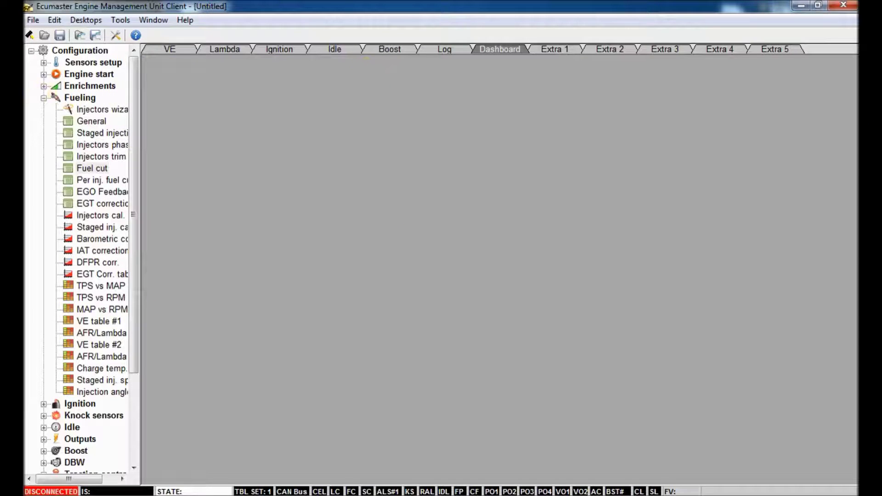
Step: Open Ignition's Soft Rev Limiter and review its 5000 RPM limit, 300 RPM range and 90 % spark cut
click(42, 98)
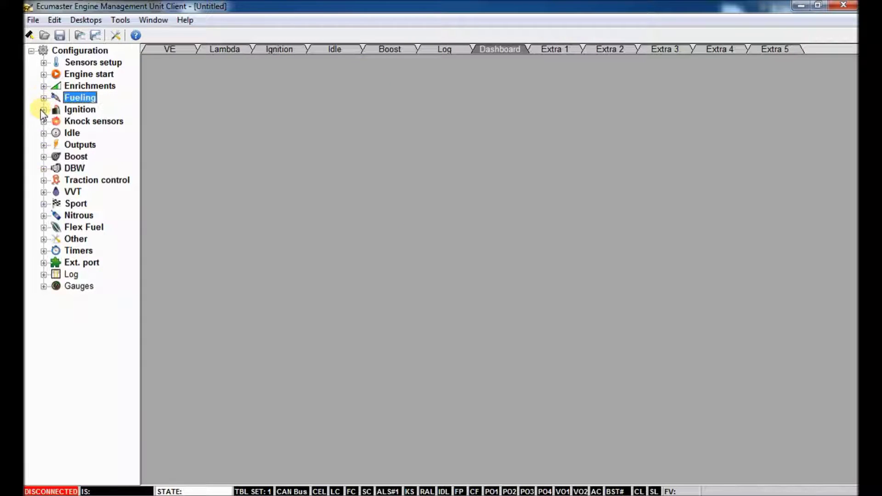
click(43, 110)
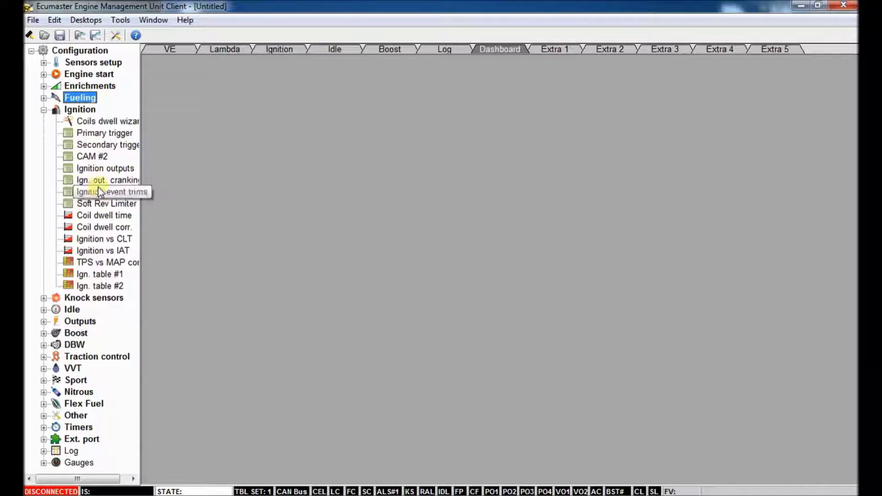
click(98, 205)
double_click(98, 206)
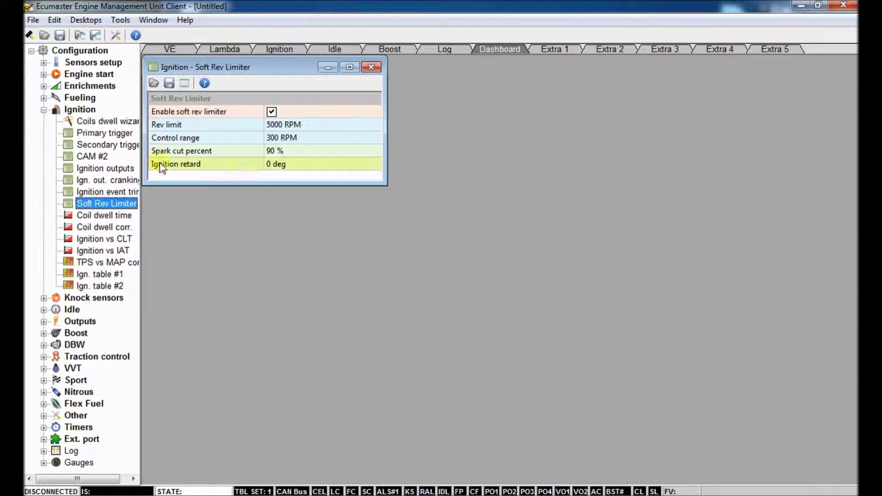
click(272, 113)
click(304, 124)
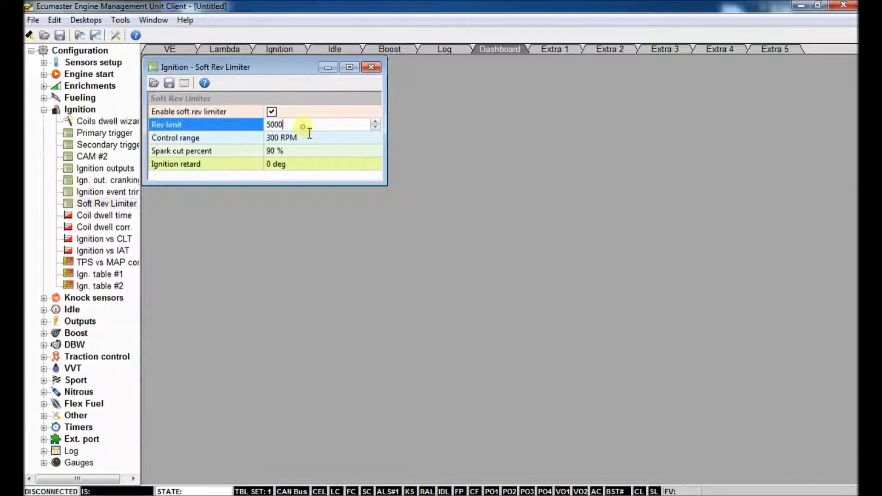
click(304, 139)
click(272, 151)
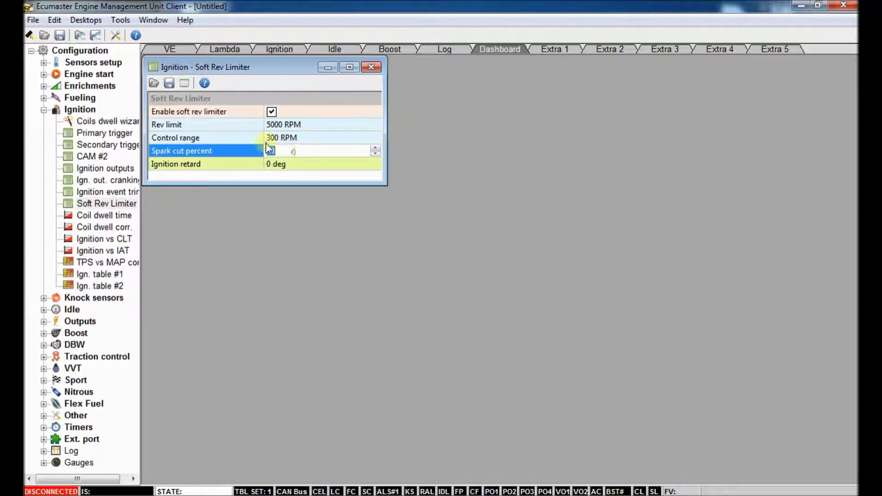
Step: Read the Soft Rev Limiter help page, then close it
click(205, 83)
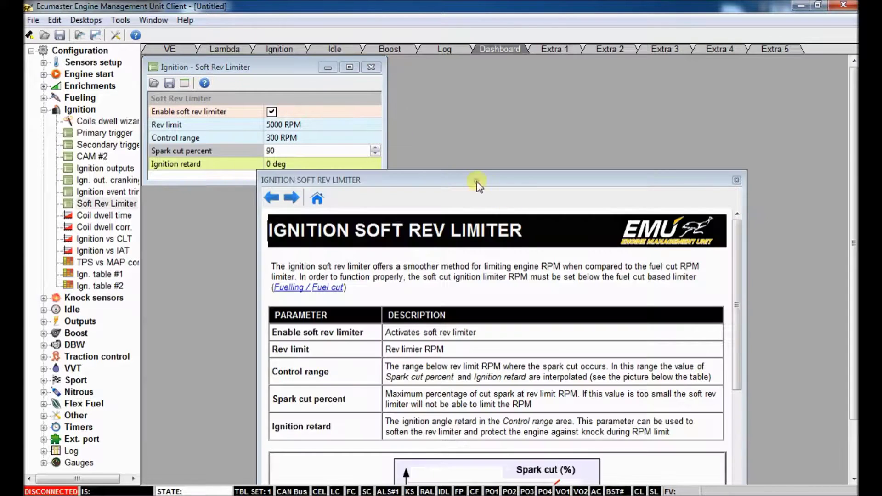
drag(473, 182, 418, 99)
scroll(471, 276, down, 4)
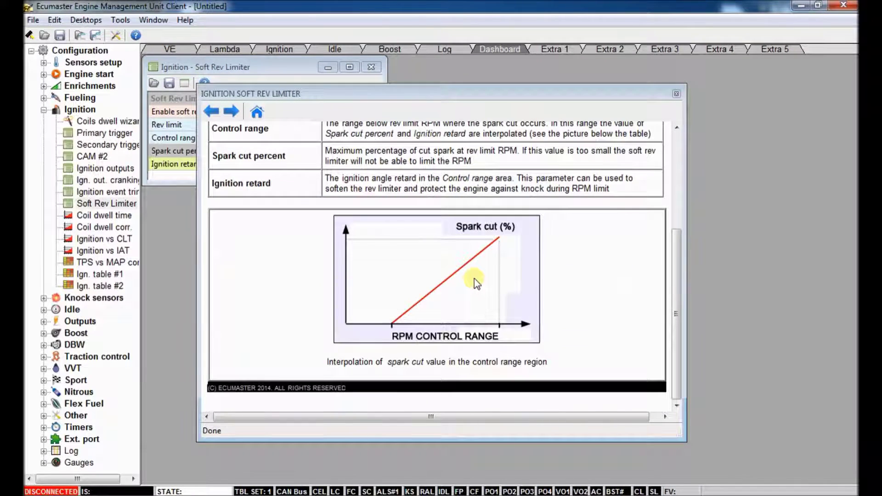
scroll(476, 280, up, 4)
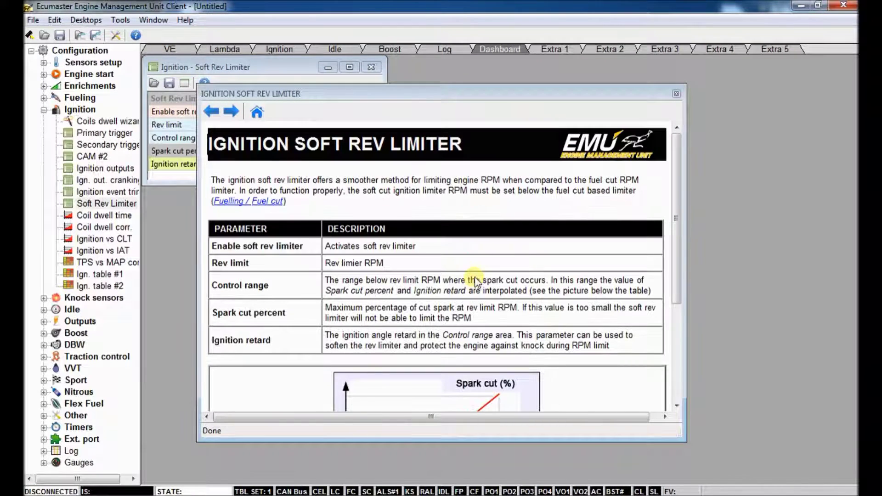
click(676, 95)
Step: Follow the help's link to the Fuel cut help, then close it, the limiter window and Ignition group
click(206, 84)
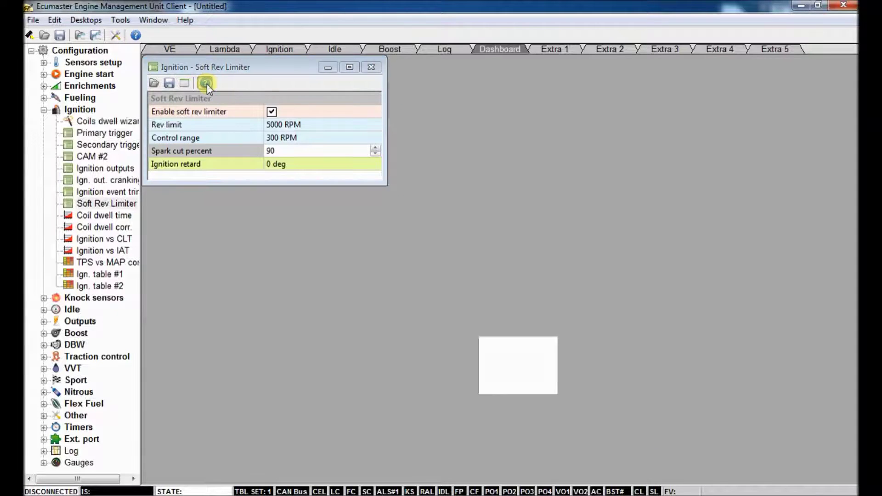
click(340, 304)
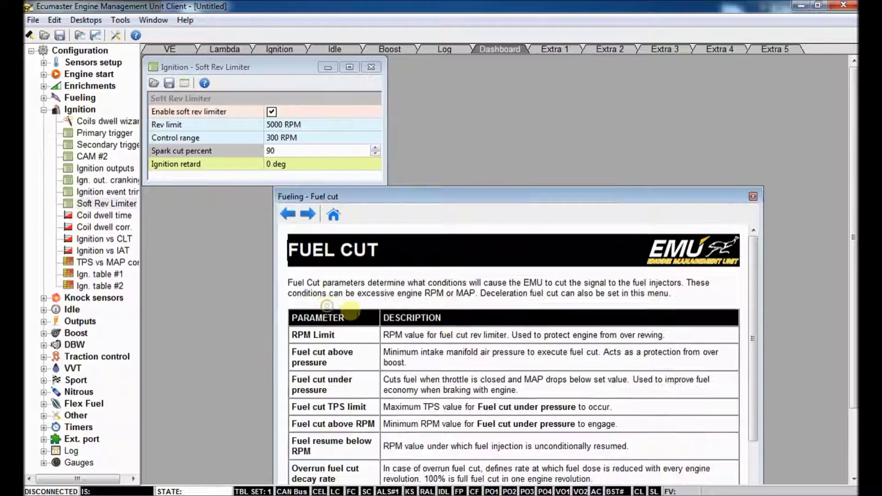
scroll(467, 358, down, 3)
drag(488, 197, 463, 132)
scroll(413, 343, up, 3)
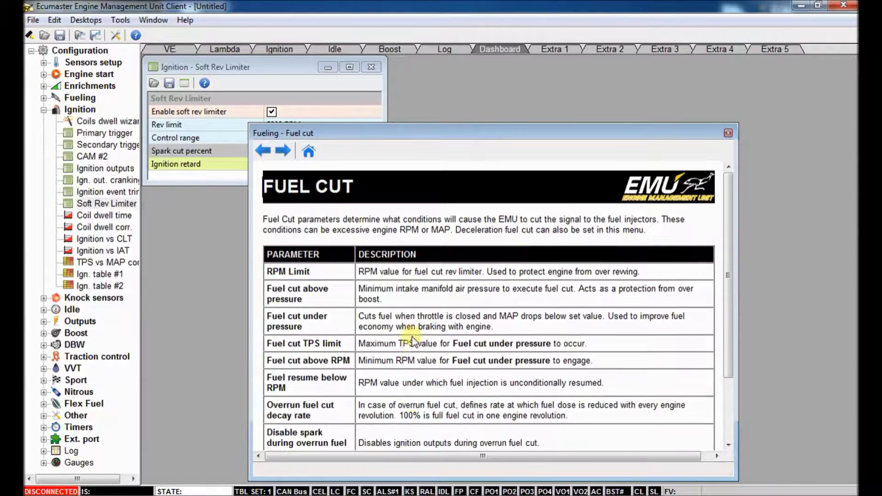
click(729, 133)
click(371, 68)
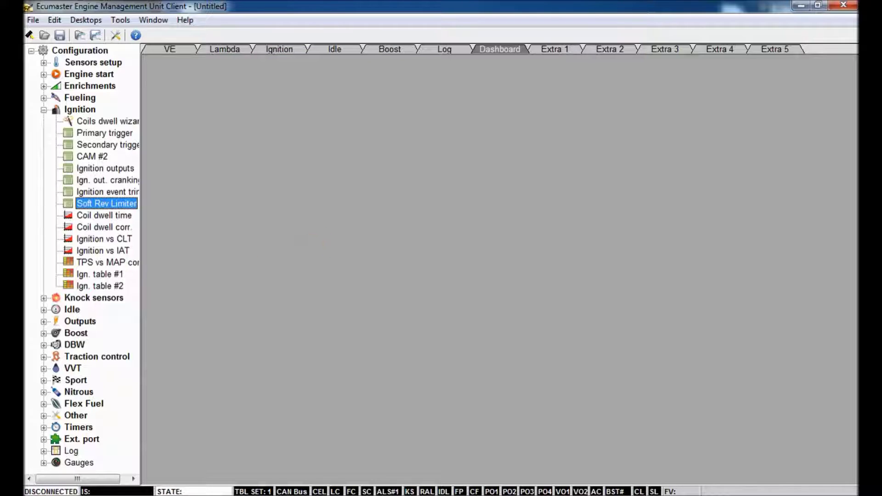
click(42, 110)
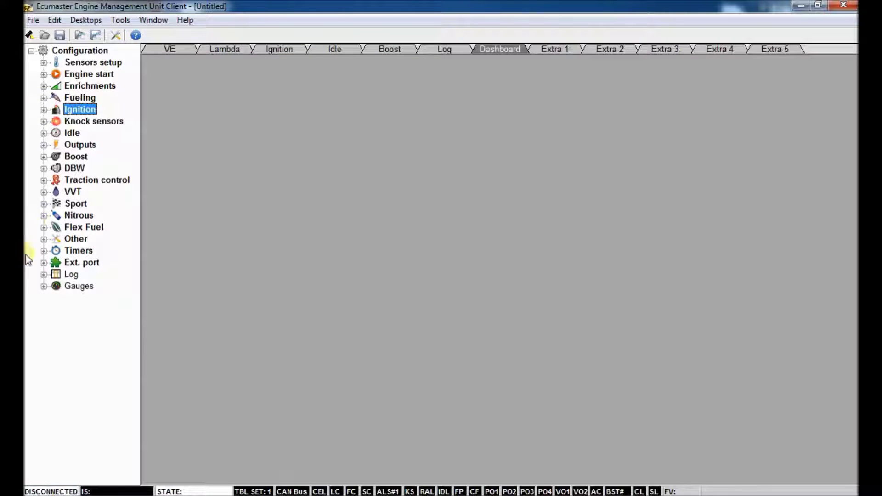
Step: Expand Other and review Oil press. cut (enabled, 800 ms delay) and its RPM table, then close both
click(43, 239)
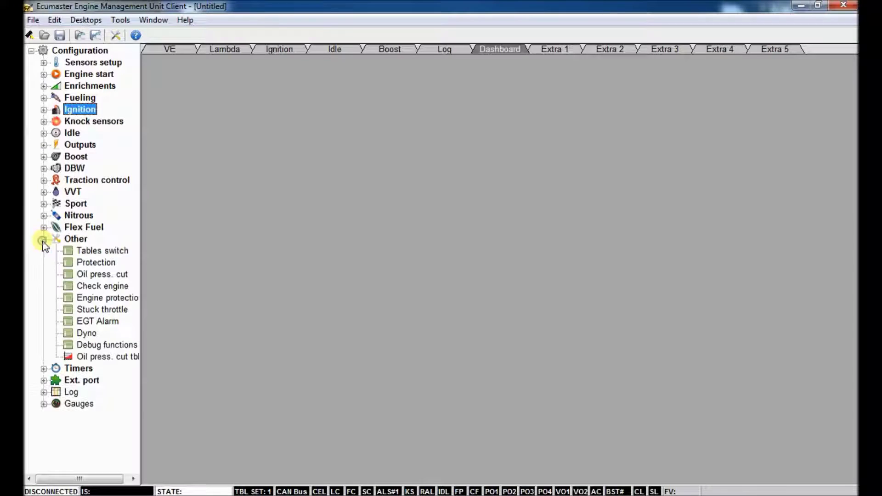
double_click(94, 275)
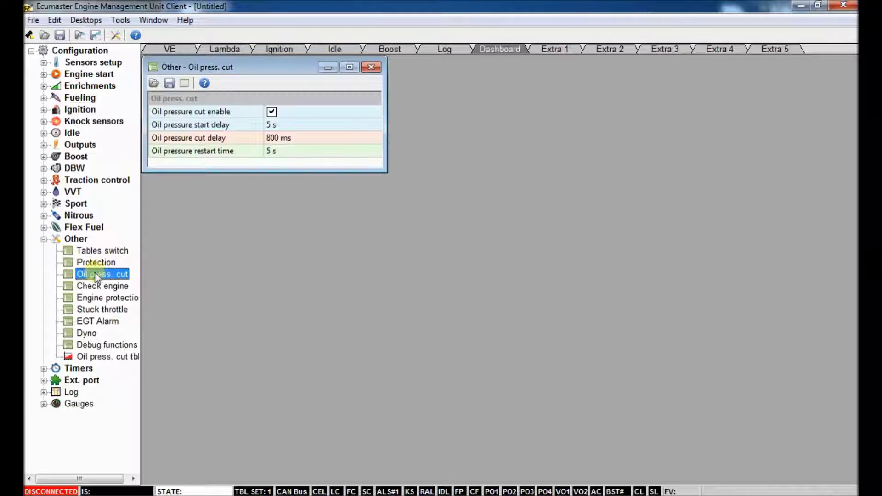
double_click(95, 358)
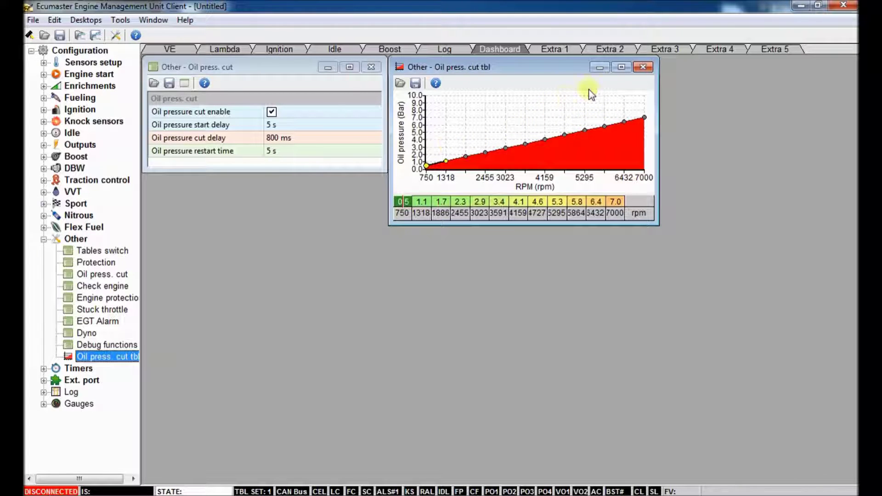
click(643, 67)
click(371, 67)
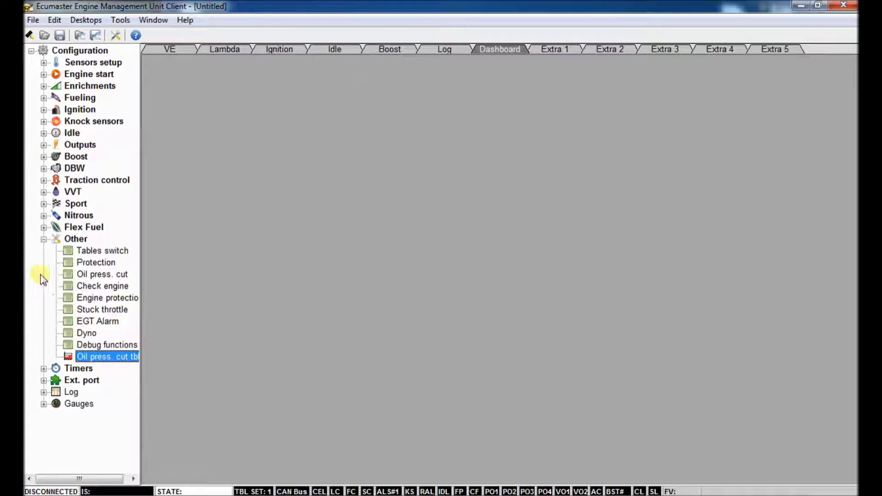
Step: Open EGT Alarm and keep Alarm type at No alarm and Alarm output at None
double_click(83, 322)
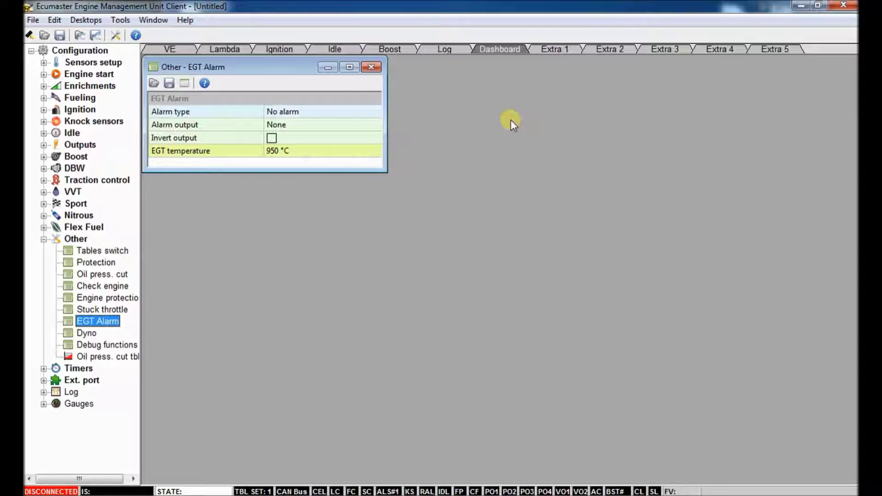
click(302, 111)
click(302, 112)
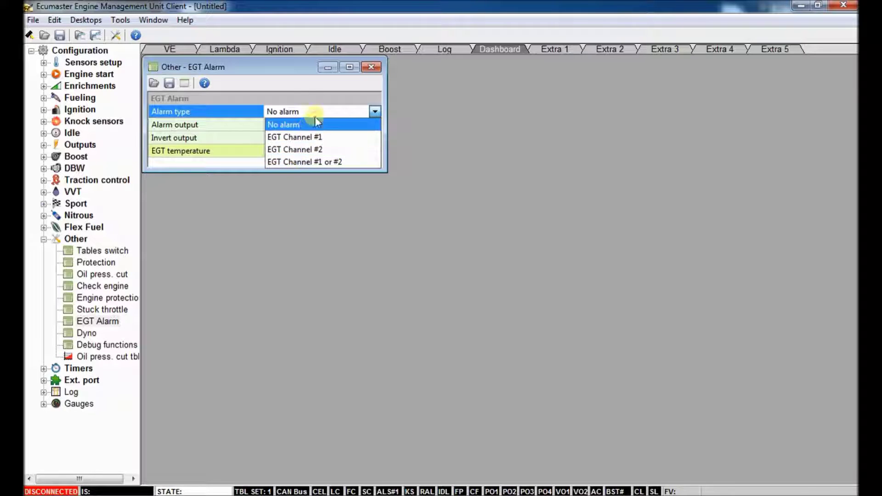
click(306, 125)
click(295, 125)
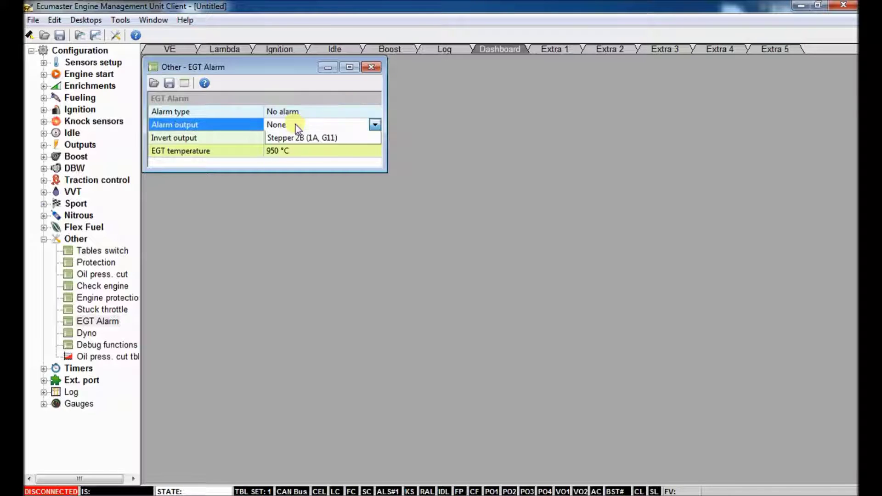
click(295, 125)
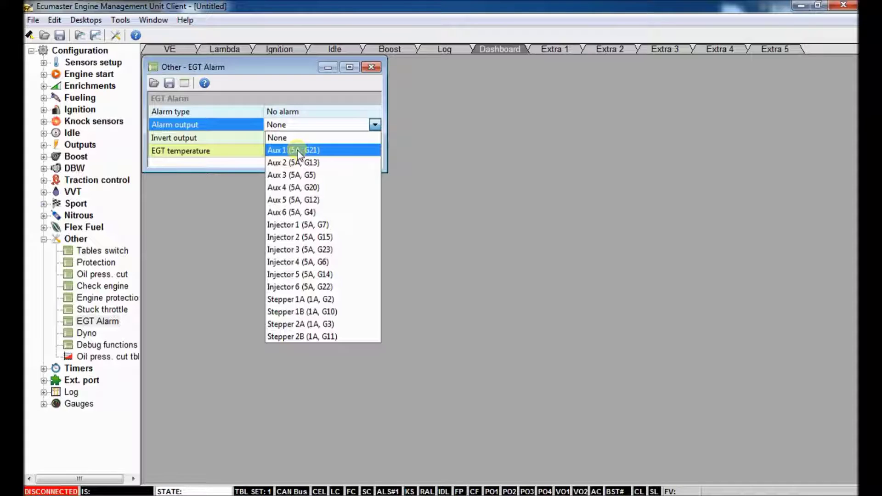
click(375, 125)
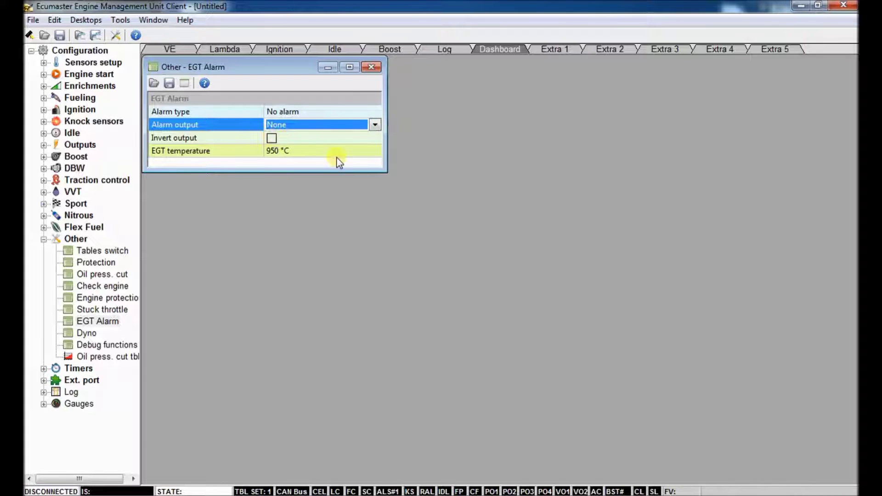
Step: Keep the 950 °C threshold, close EGT Alarm, collapse Other and expand Fueling
click(297, 151)
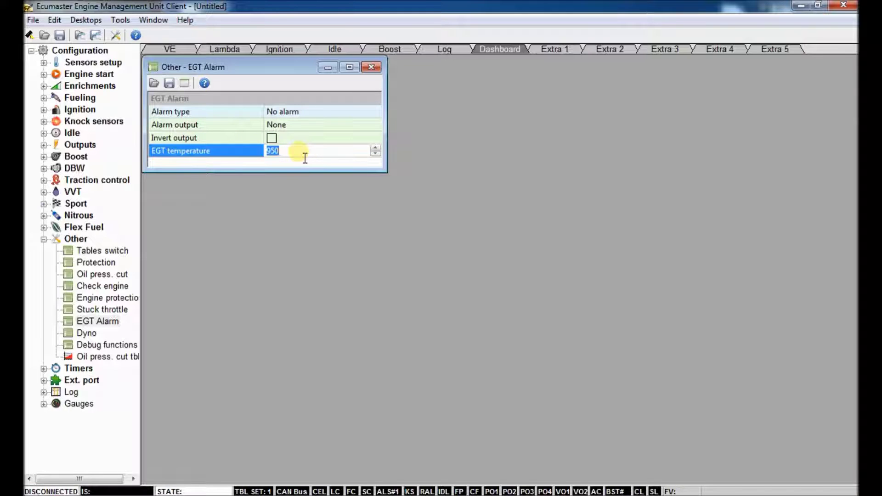
click(313, 127)
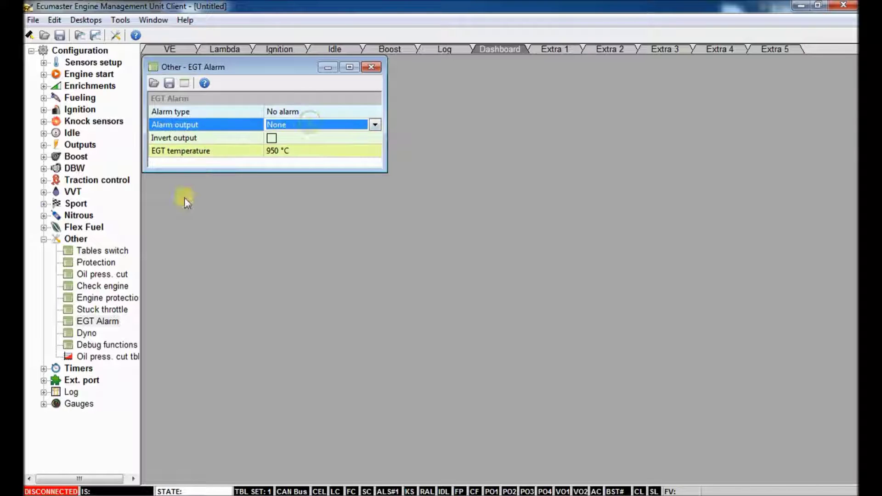
click(371, 67)
click(45, 239)
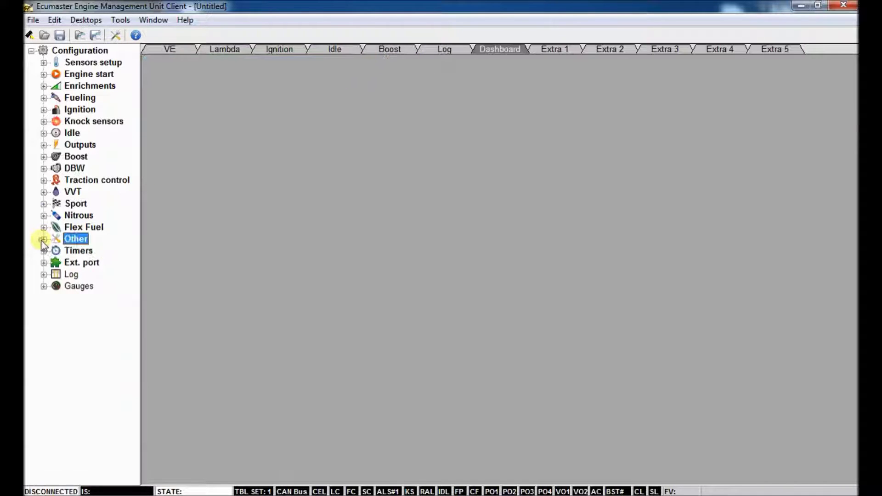
click(44, 99)
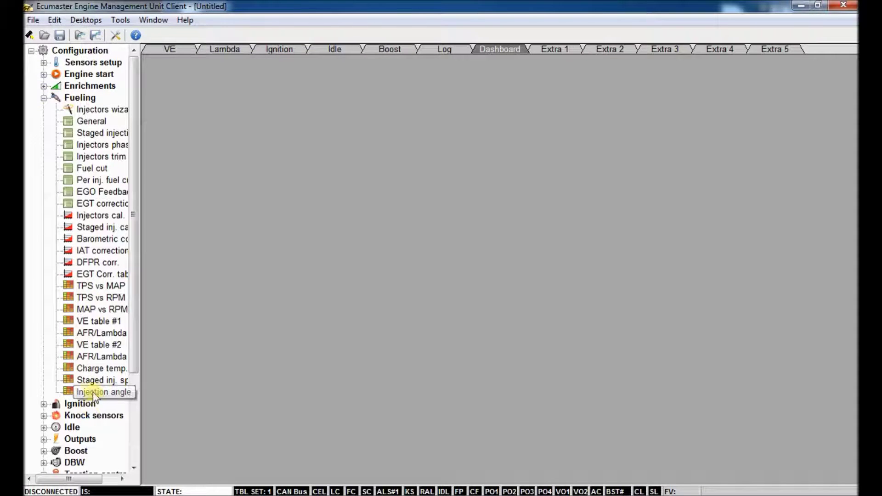
Step: Review the EGT correction settings and EGT Corr. table (100 %, 120 % at 900 °C), then close both
double_click(104, 274)
double_click(99, 204)
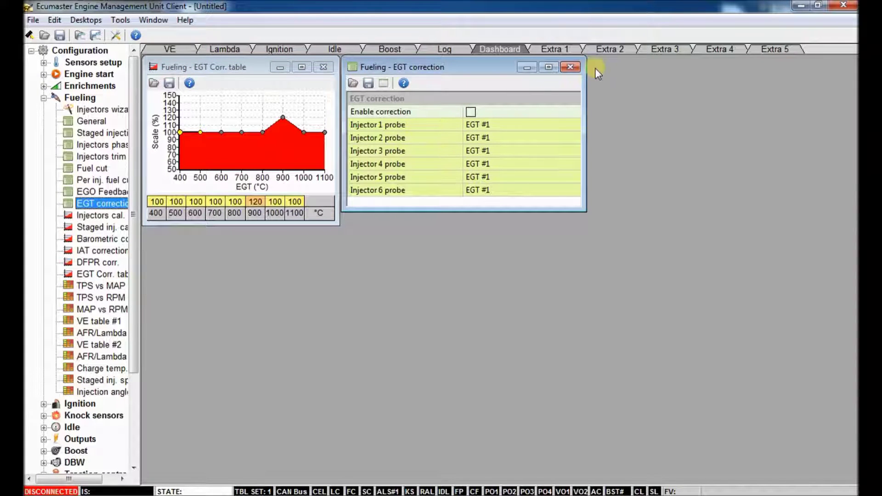
click(571, 67)
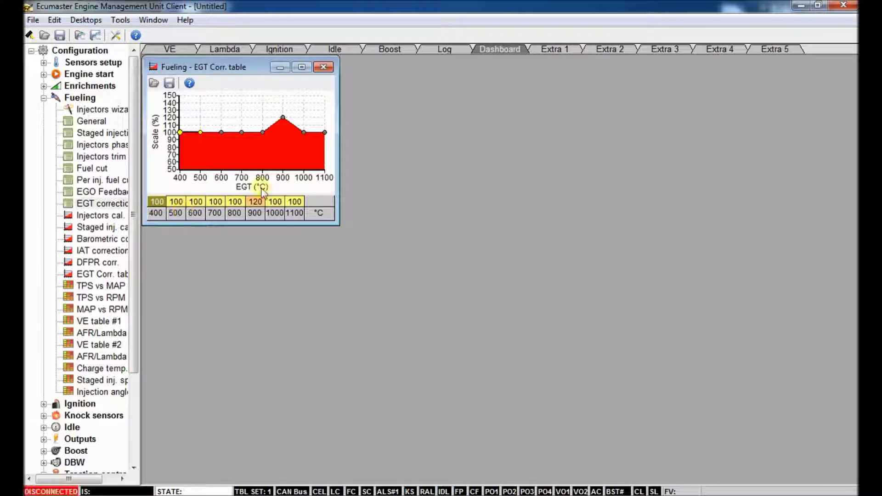
click(294, 202)
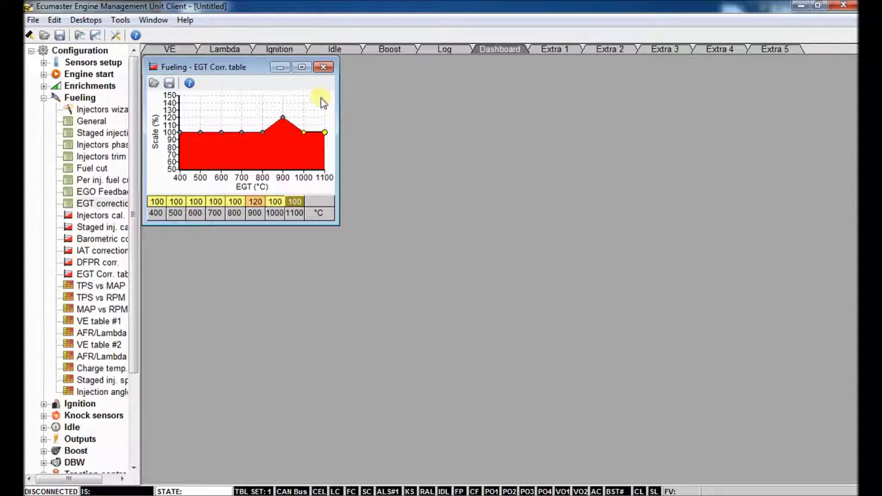
click(325, 68)
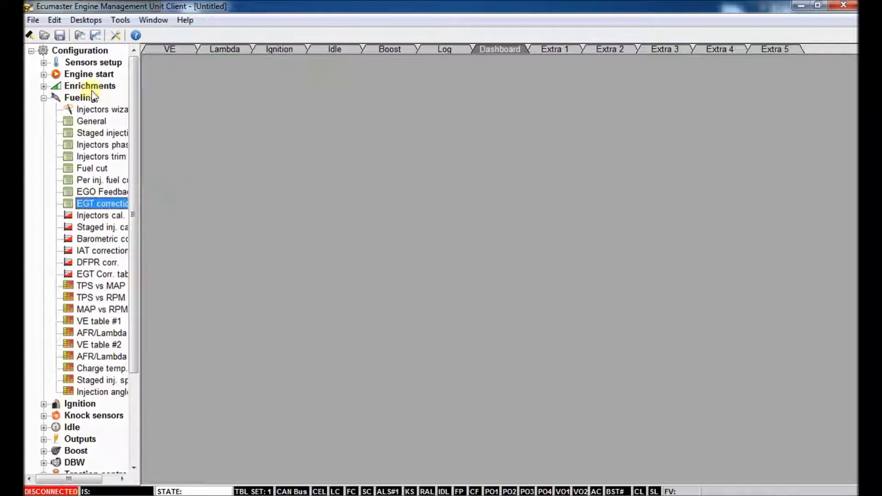
Step: Open the Timers parameters plus the fuel, ignition and boost timer correction tables
click(44, 98)
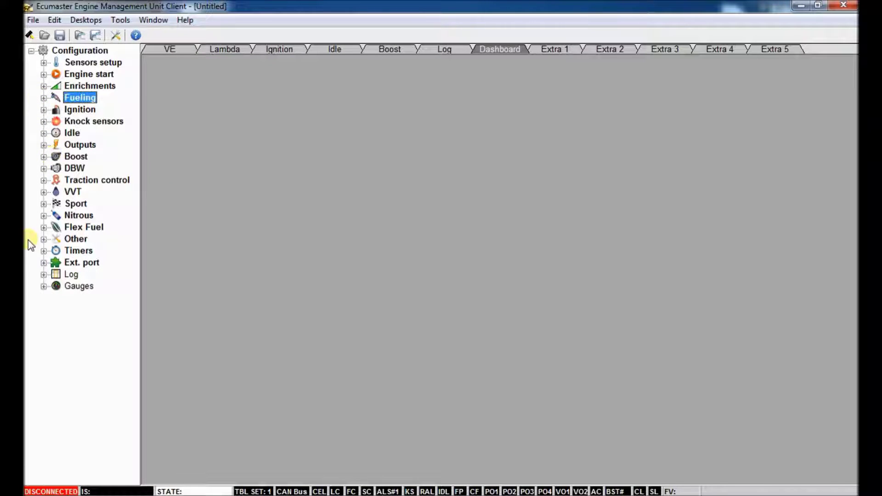
click(43, 251)
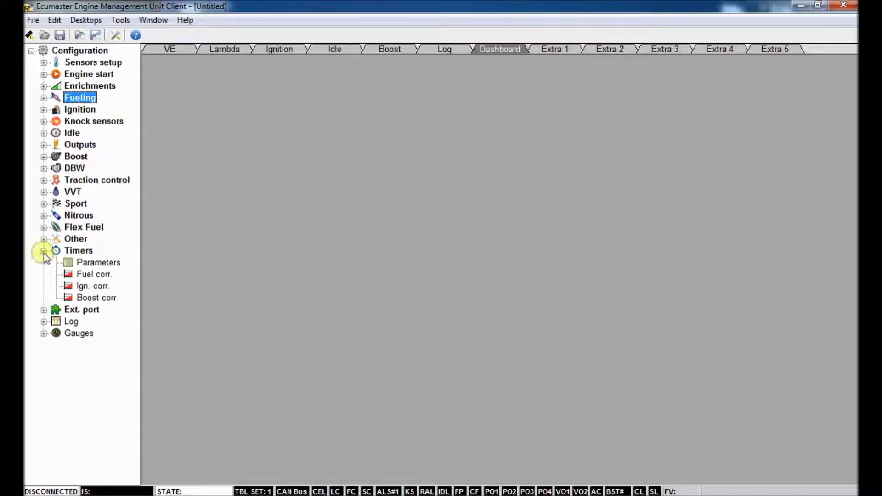
double_click(99, 263)
click(82, 275)
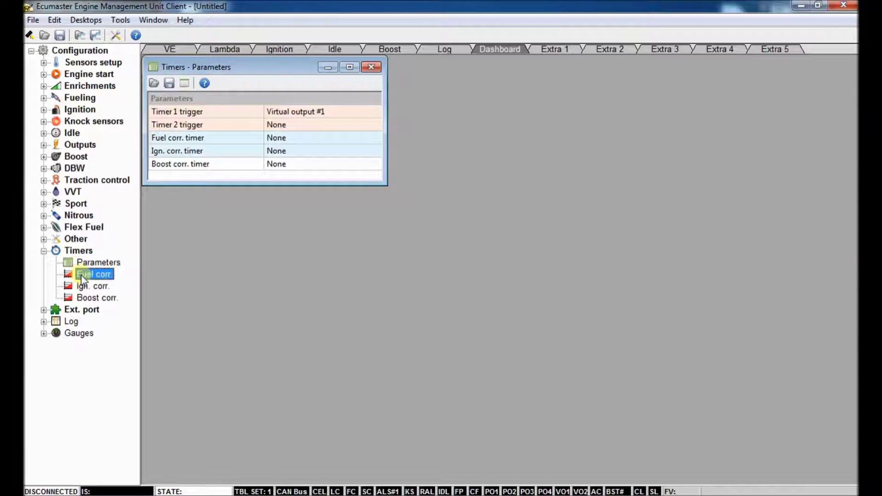
double_click(81, 275)
double_click(88, 286)
click(90, 298)
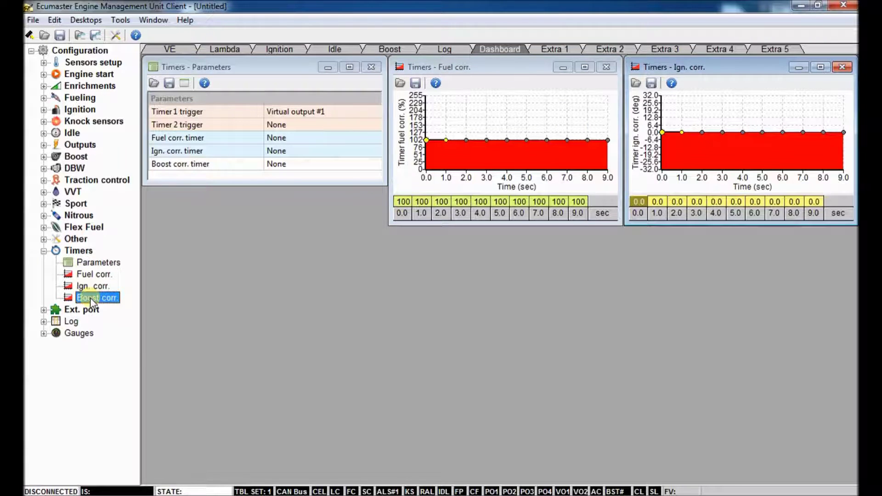
double_click(90, 297)
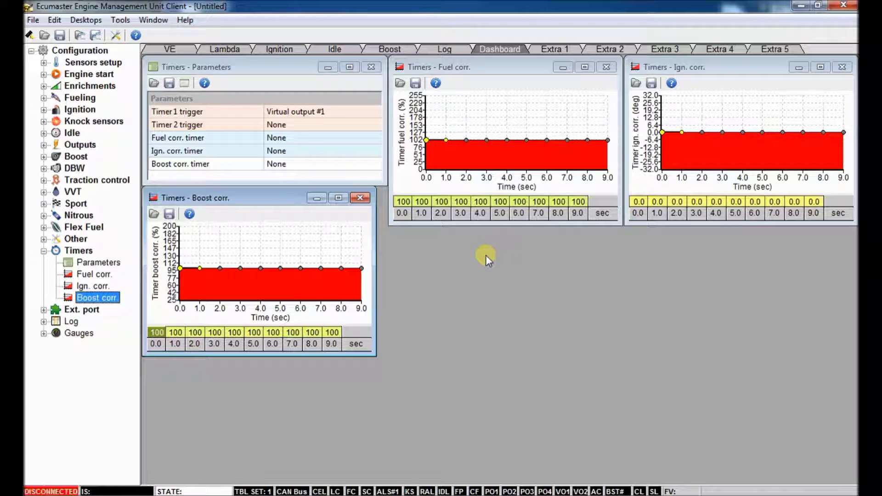
drag(378, 236, 392, 235)
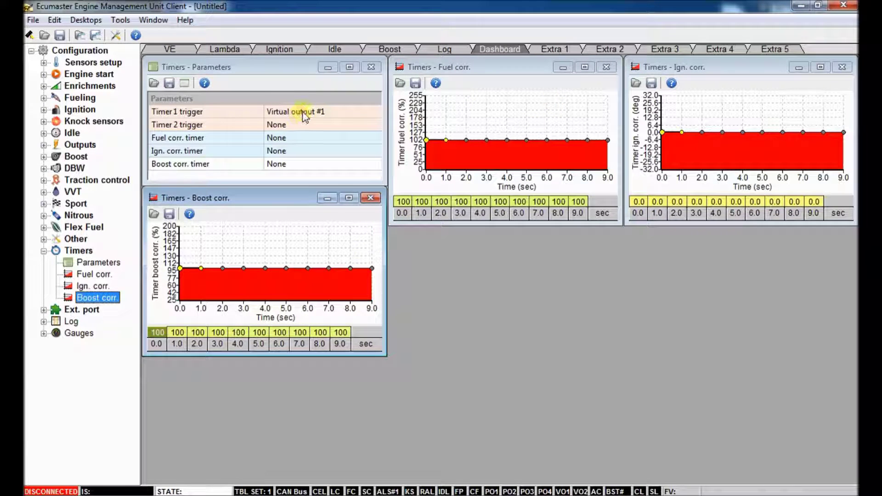
Step: Set the Timer 1 trigger to Virtual output #1
click(330, 112)
click(334, 113)
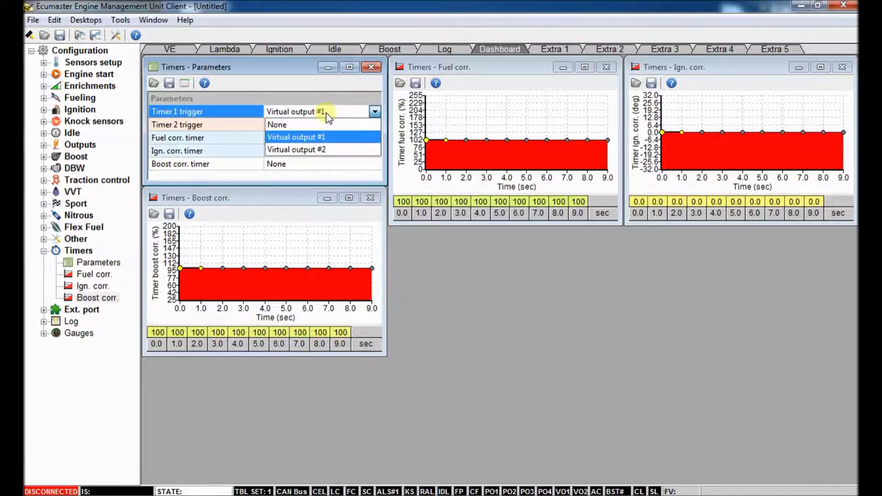
click(333, 113)
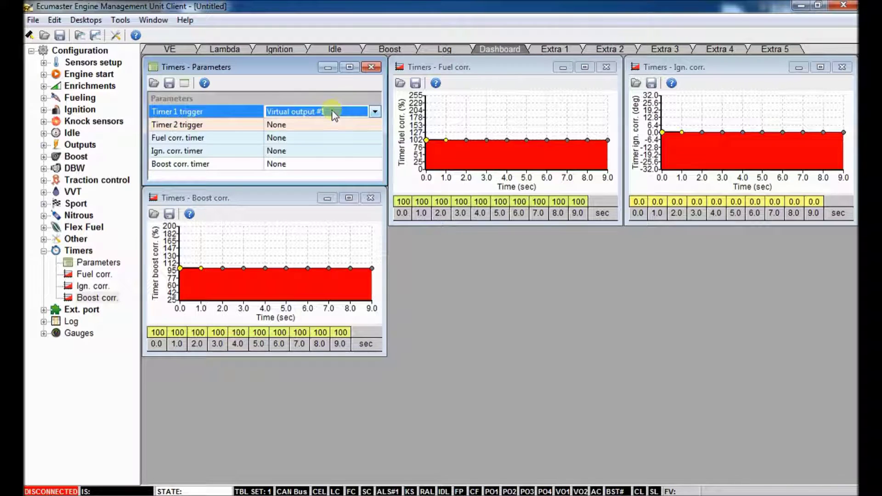
click(205, 84)
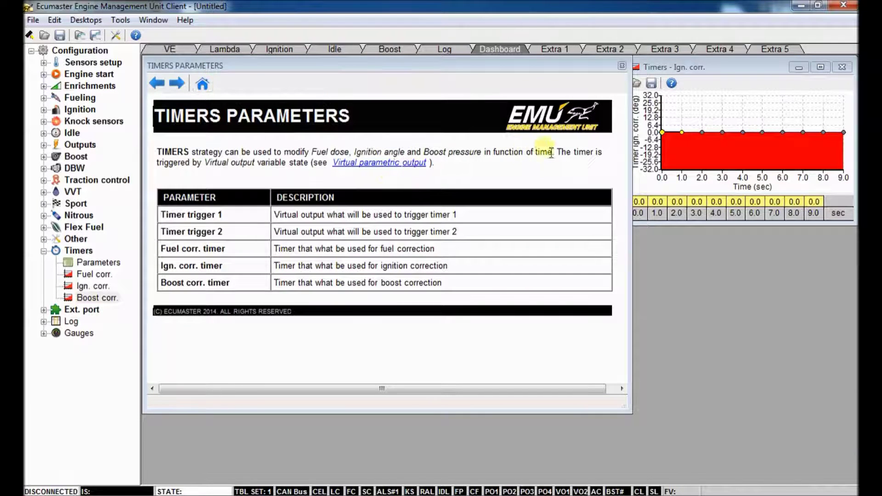
Step: Read the virtual parametric output help, then close all four timer windows and collapse Timers
click(404, 162)
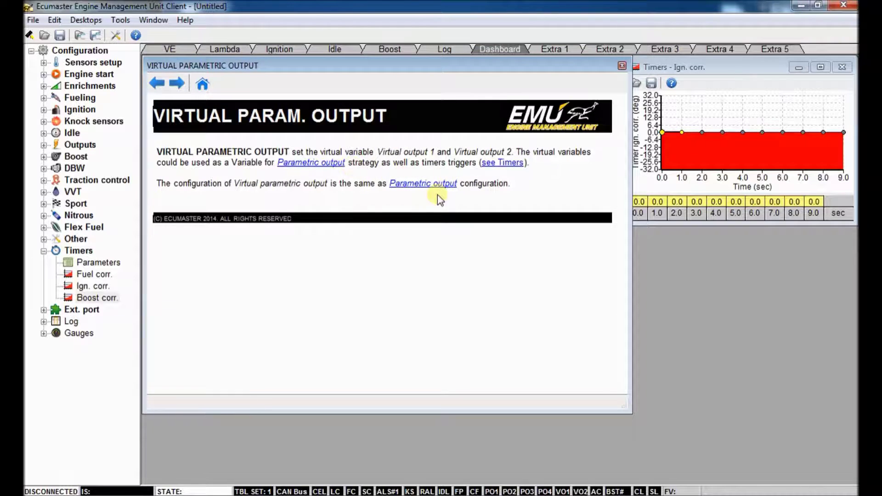
click(623, 66)
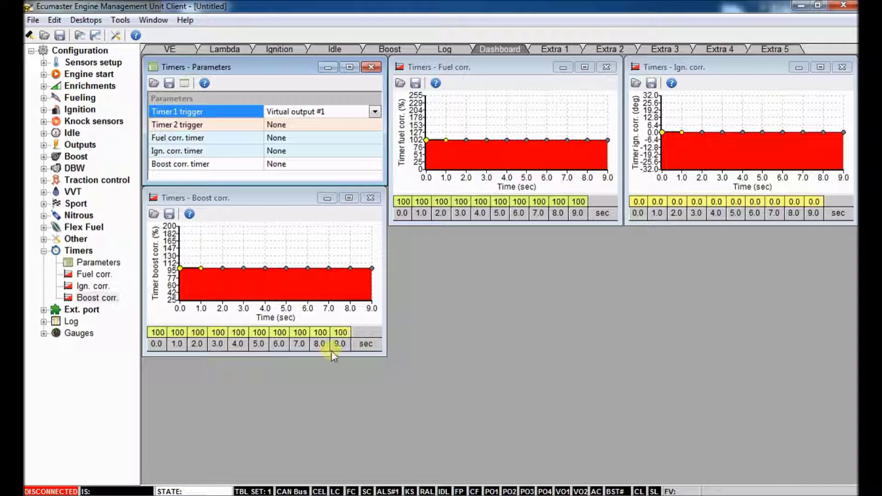
click(371, 199)
click(615, 68)
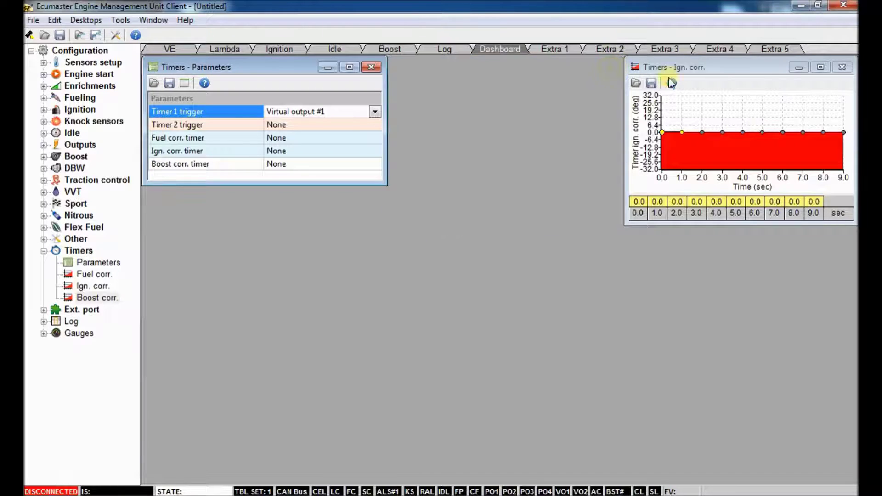
click(842, 67)
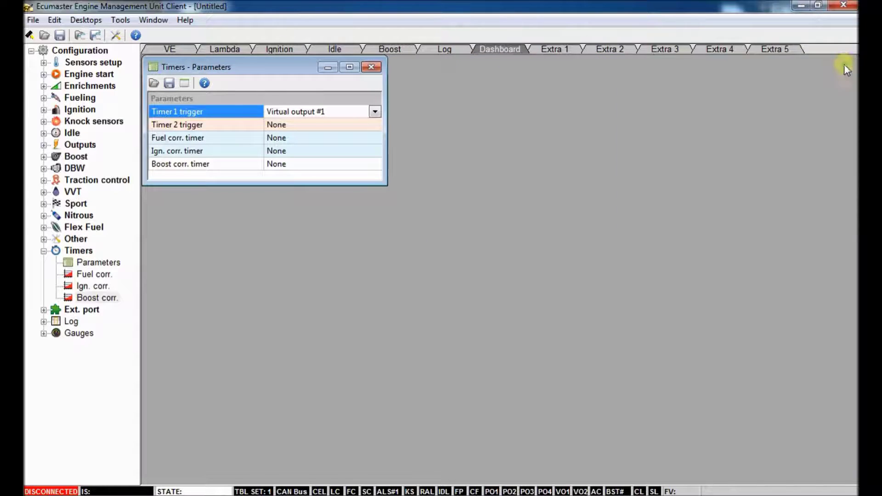
click(372, 67)
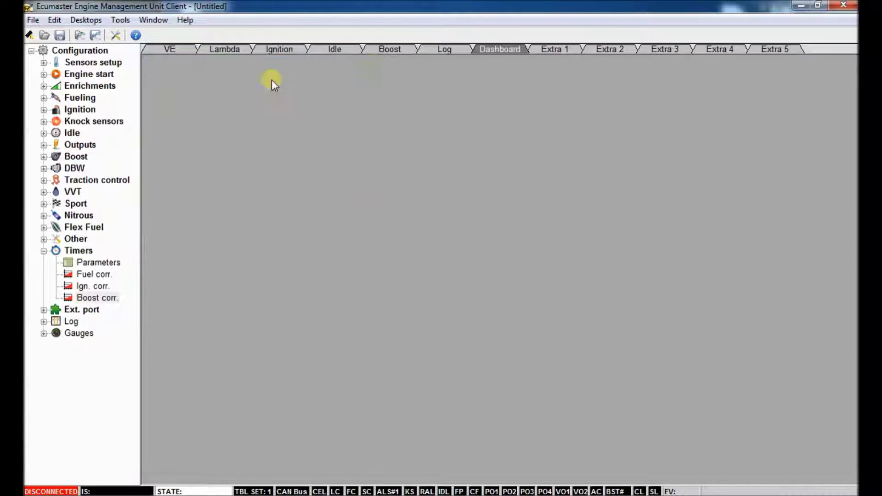
click(44, 251)
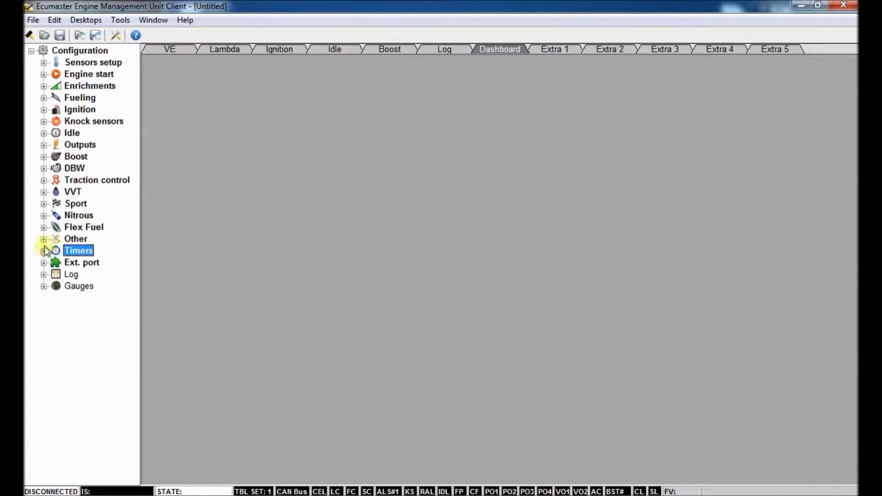
Step: Expand Fueling, open the DFPR corr. table and select its first 100 % cell
click(44, 98)
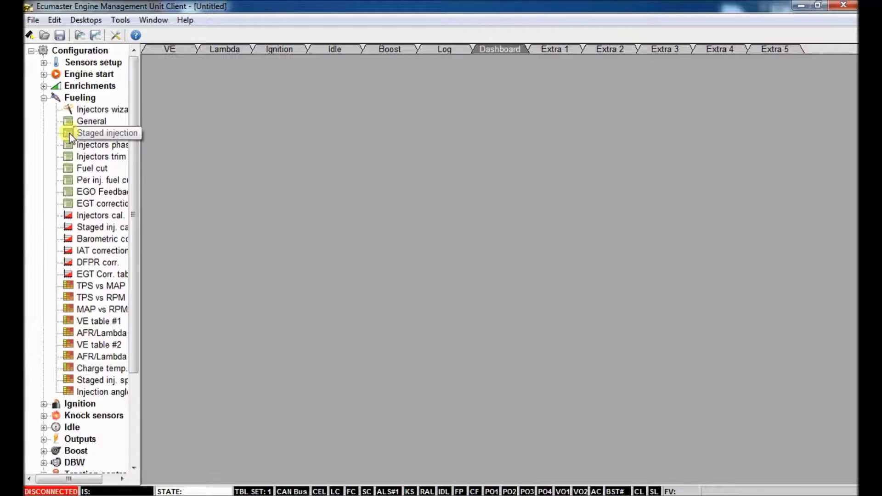
double_click(97, 261)
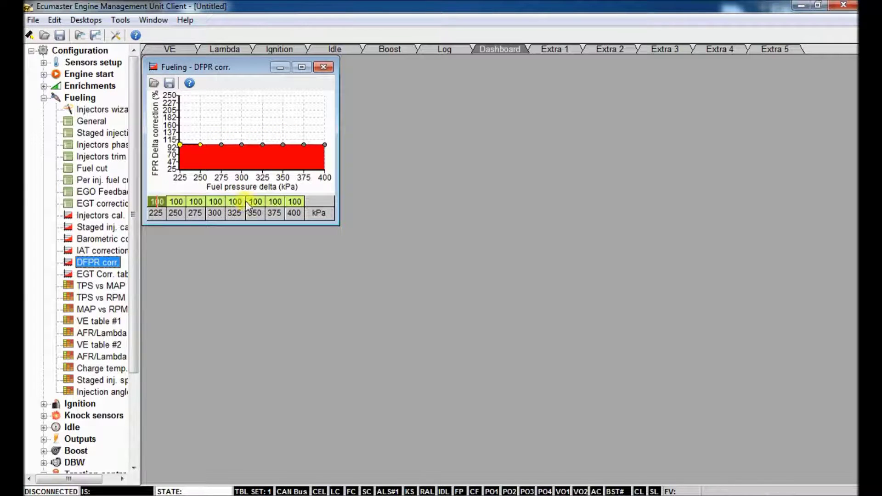
click(160, 201)
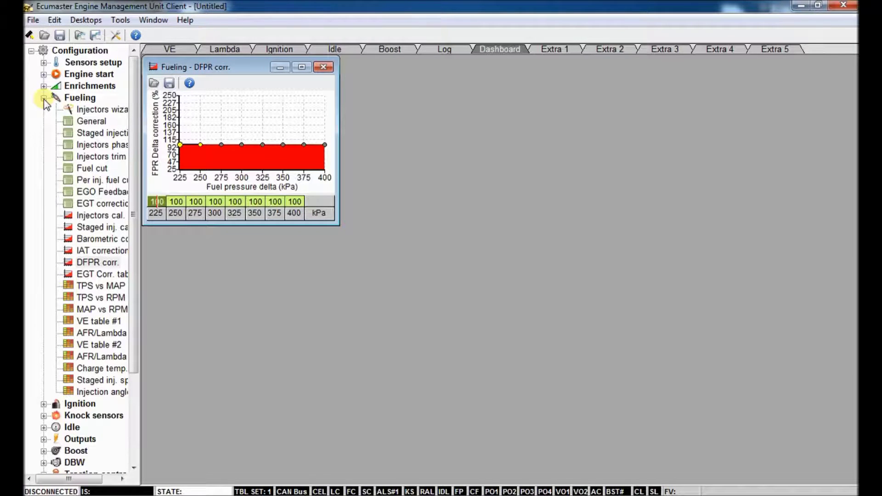
click(44, 62)
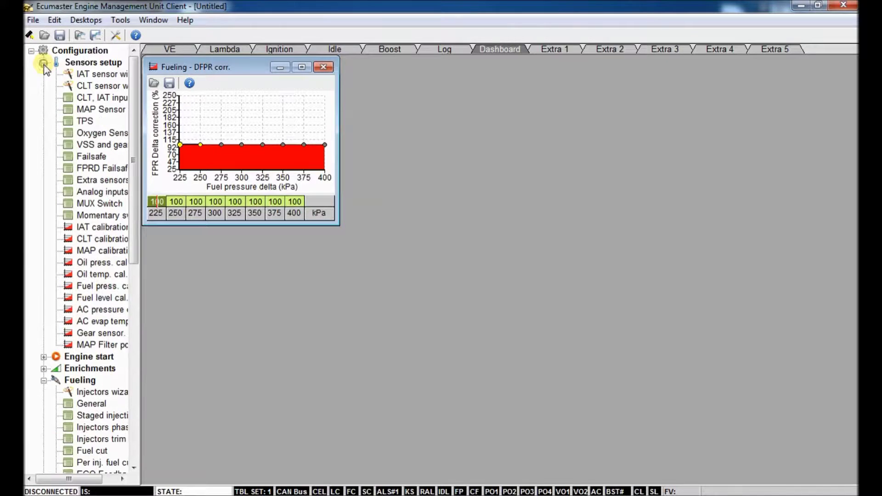
double_click(96, 170)
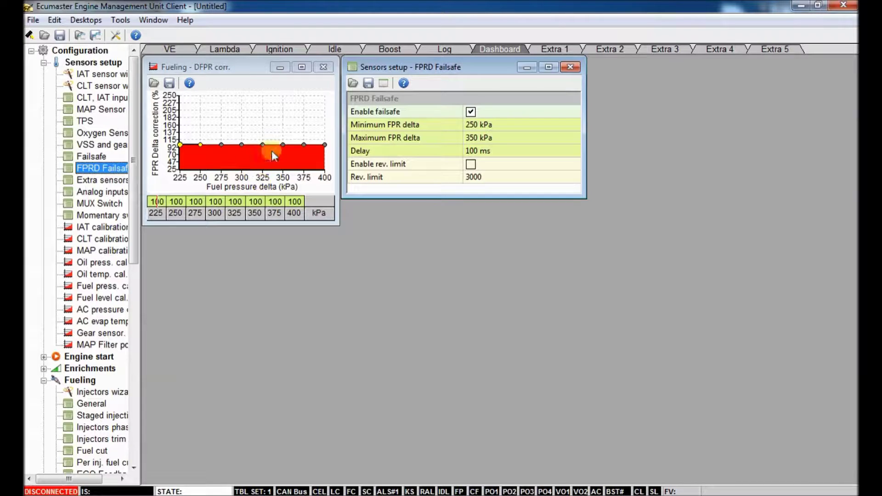
click(571, 67)
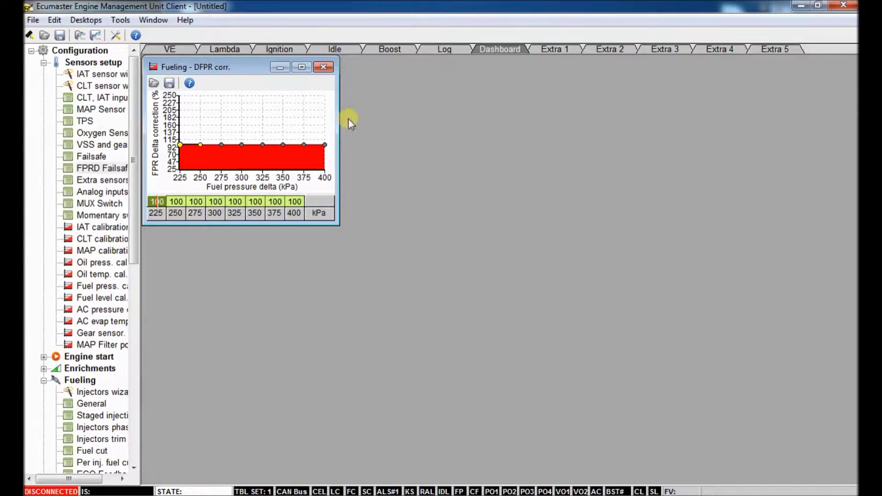
Step: Collapse Sensors setup and Fueling, expand Other and open Engine protection
click(44, 63)
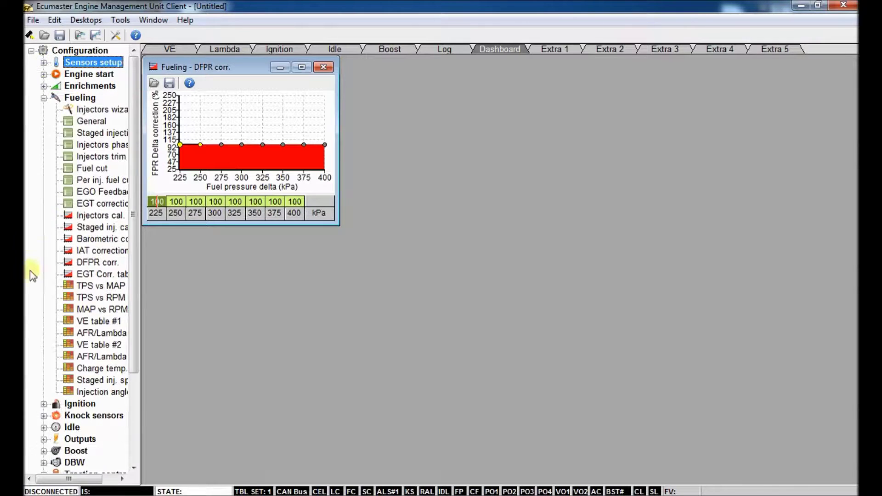
click(44, 98)
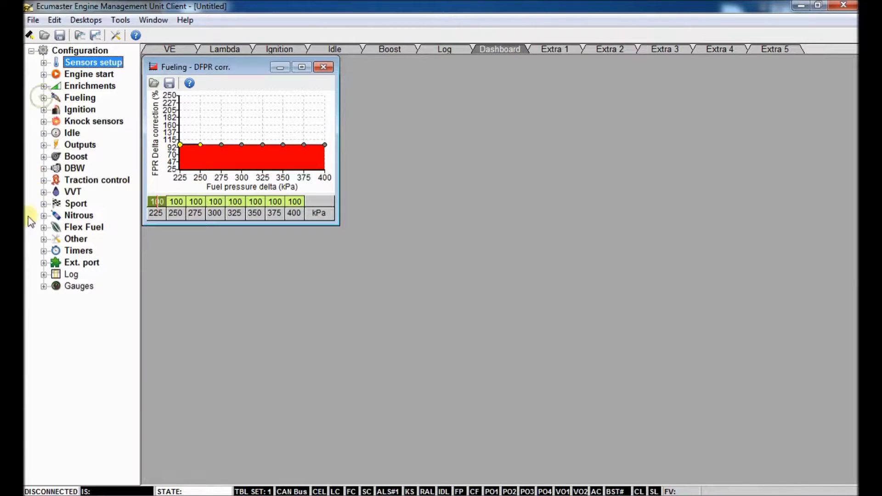
click(44, 239)
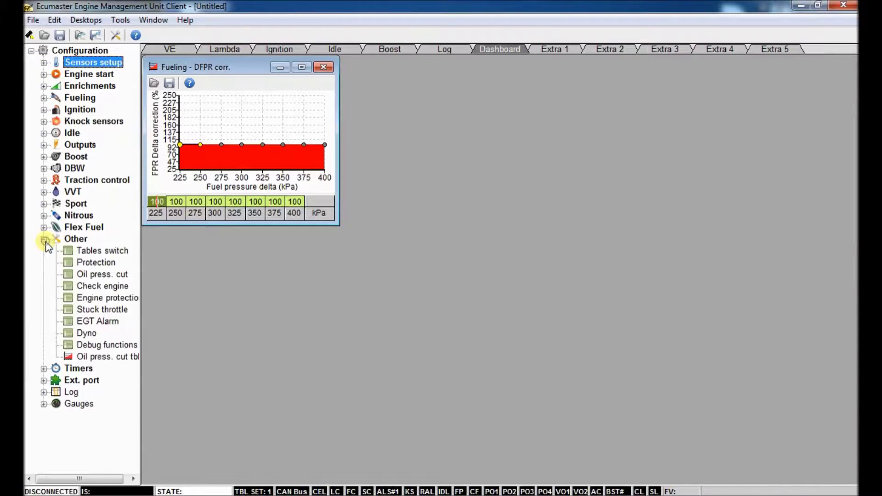
double_click(103, 298)
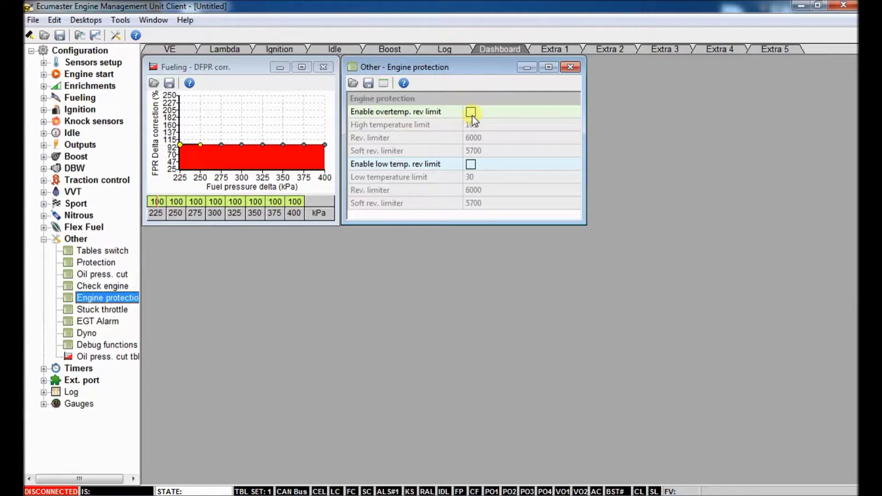
Step: Toggle the low- and overtemperature rev limits on, then switch both back off
click(472, 164)
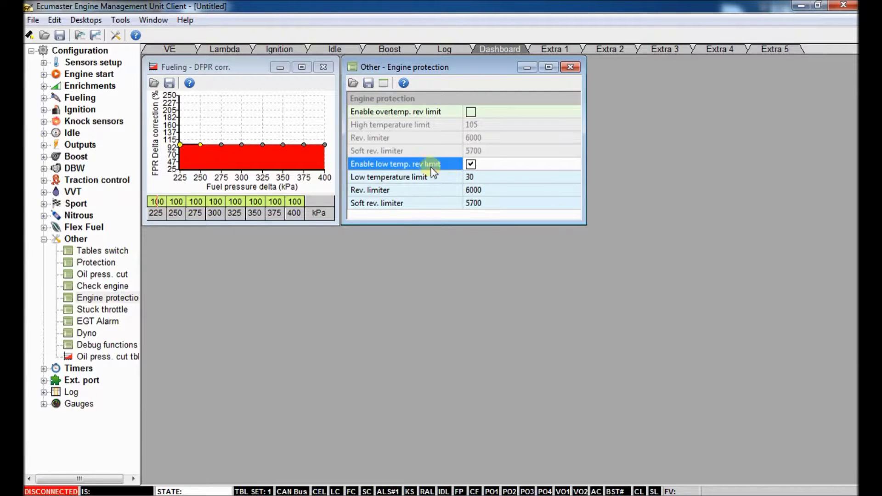
click(472, 179)
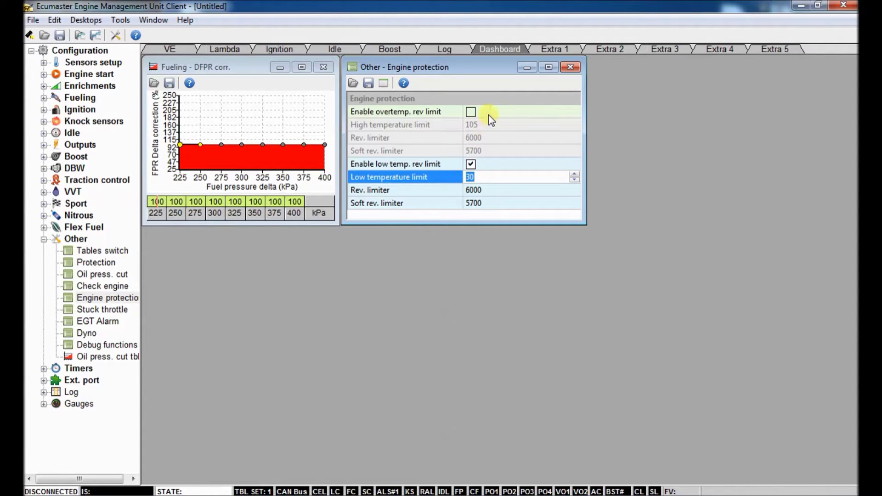
click(472, 110)
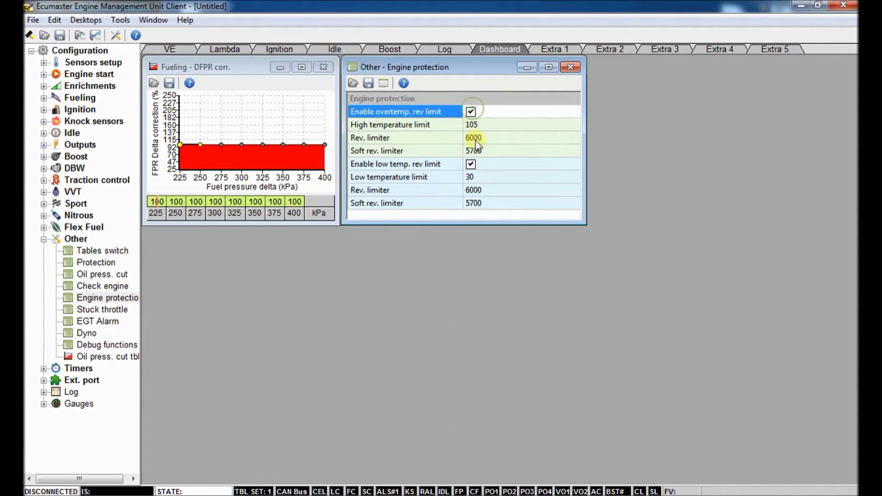
click(471, 164)
click(470, 112)
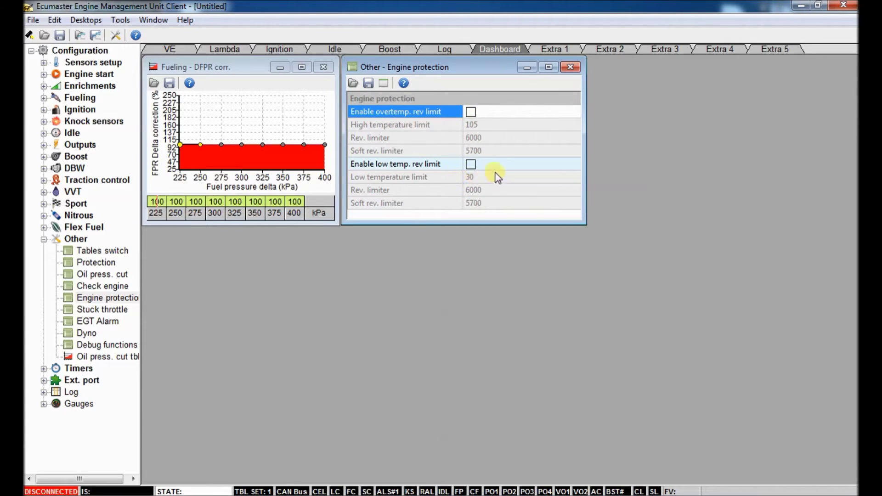